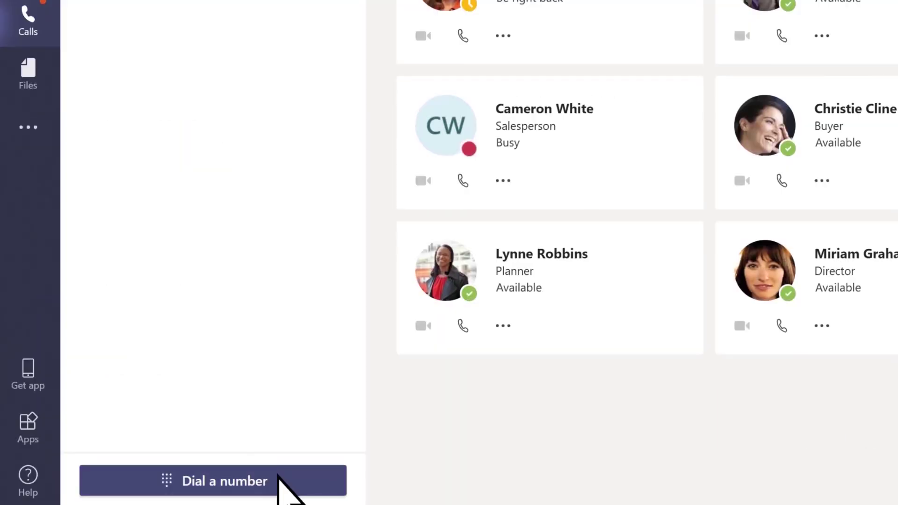
# Dial the recipient's phone number on the dial pad and place the call.
pyautogui.click(281, 490)
pyautogui.write('425-555-1234')
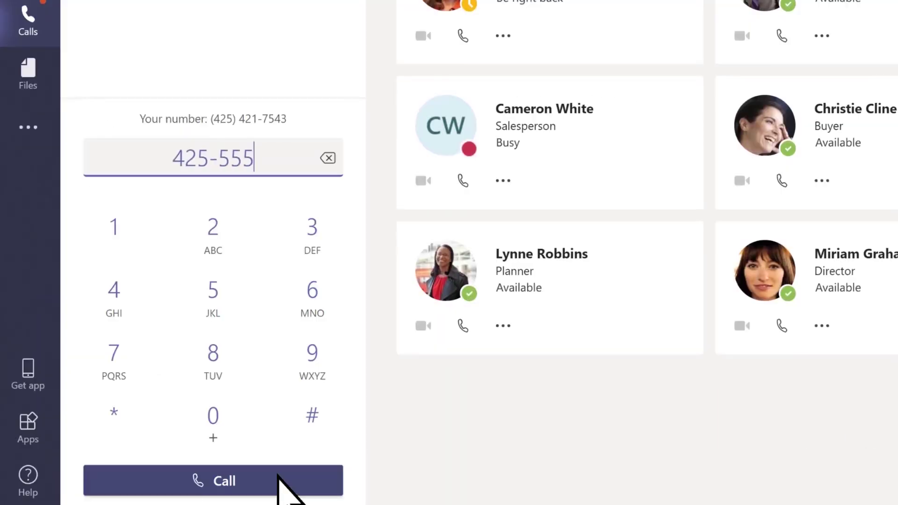
pyautogui.click(277, 474)
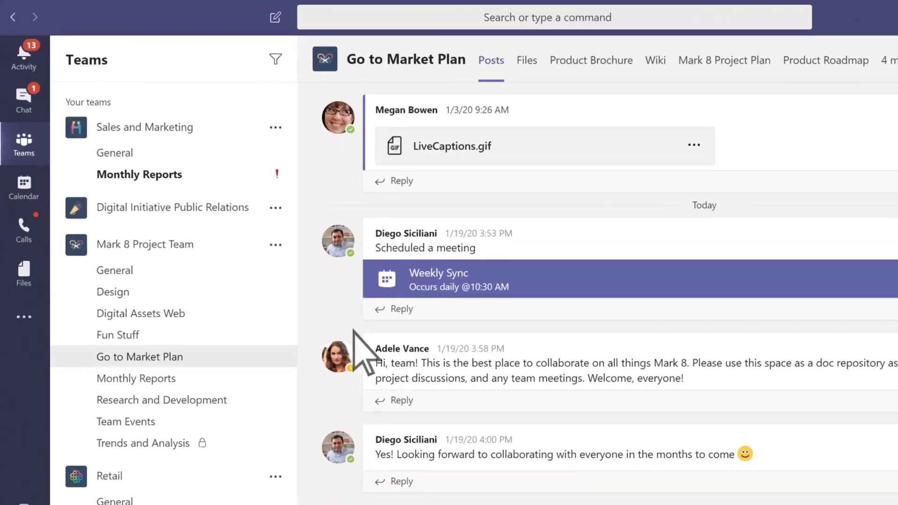
# Go from the Go to Market Plan channel to the Calls area.
pyautogui.click(24, 226)
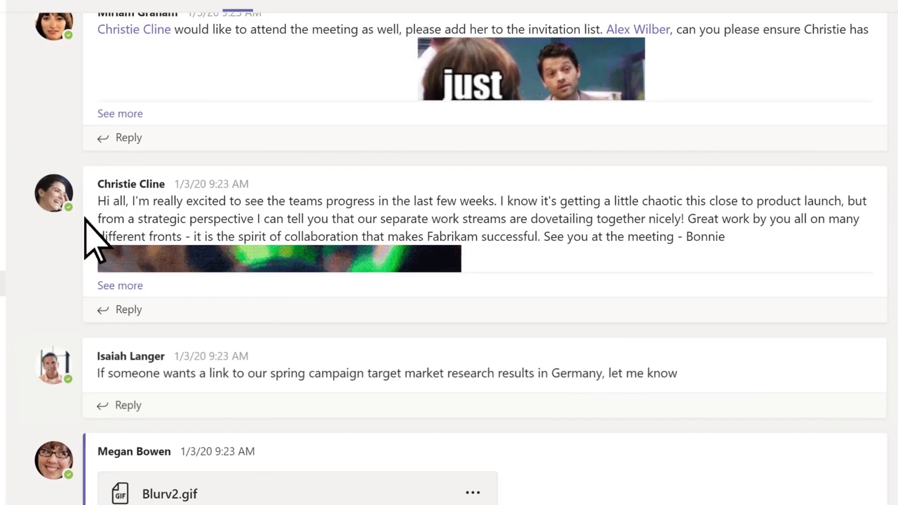
pyautogui.click(49, 196)
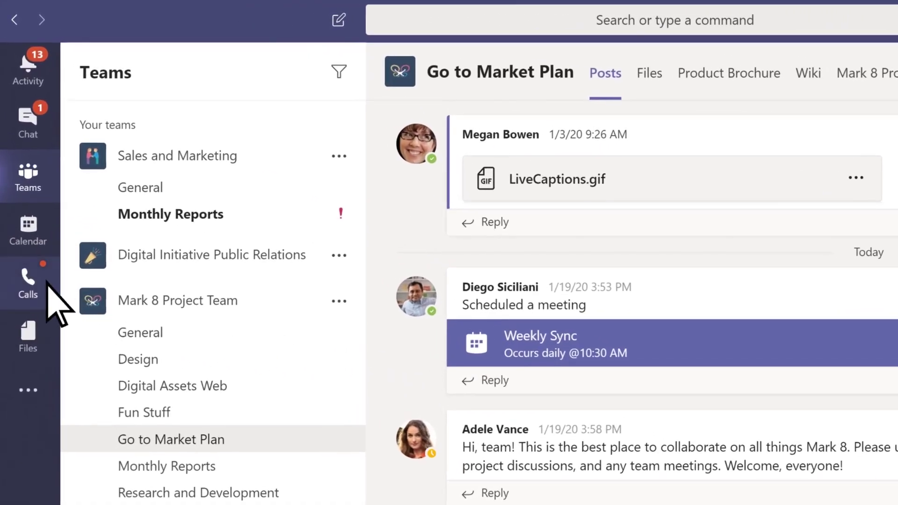
pyautogui.click(47, 283)
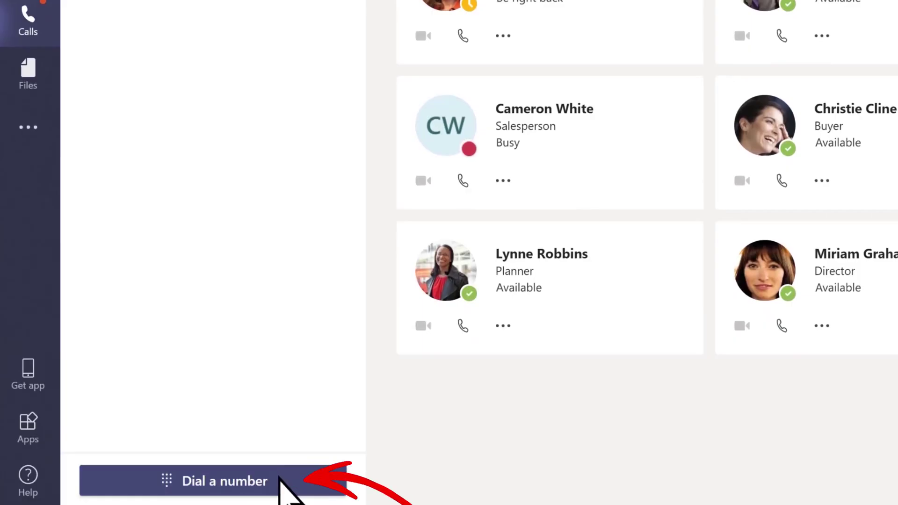
# Bring up the dial pad, enter the full phone number and start the call.
pyautogui.click(280, 484)
pyautogui.write('4')
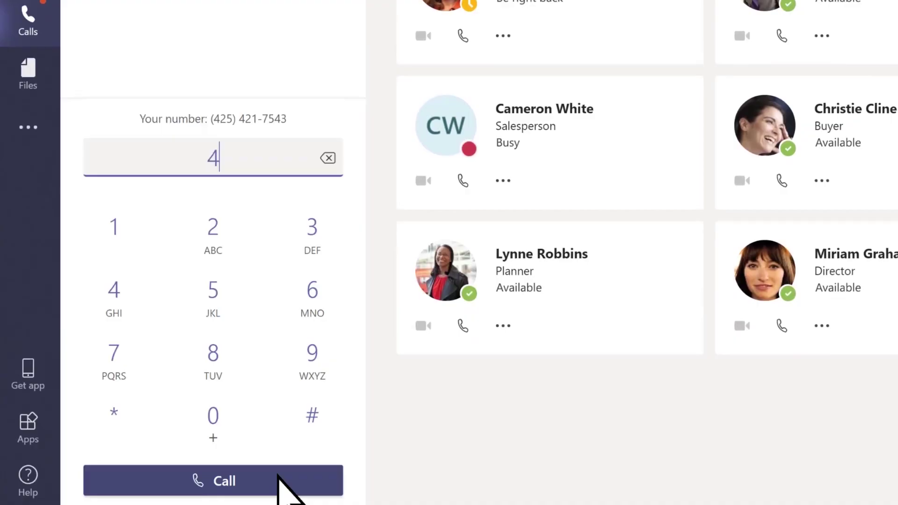
pyautogui.write('25-55')
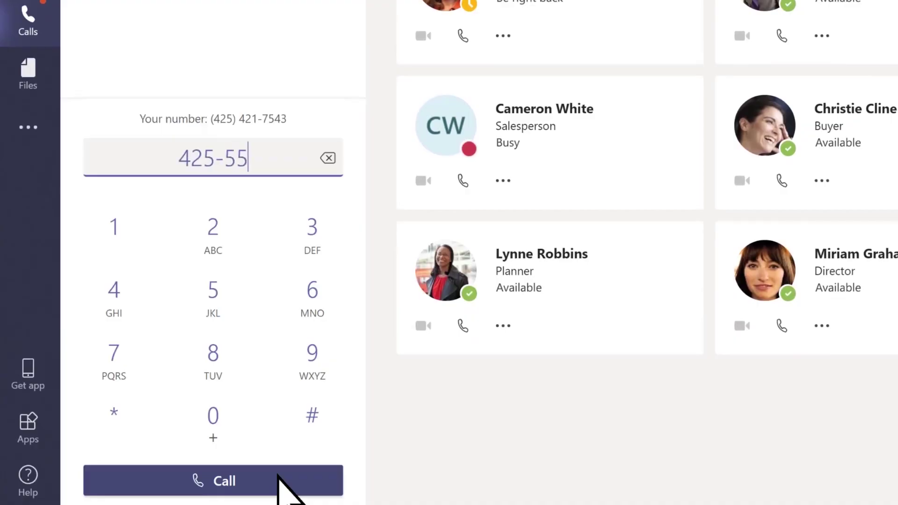
pyautogui.write('5')
pyautogui.write('-')
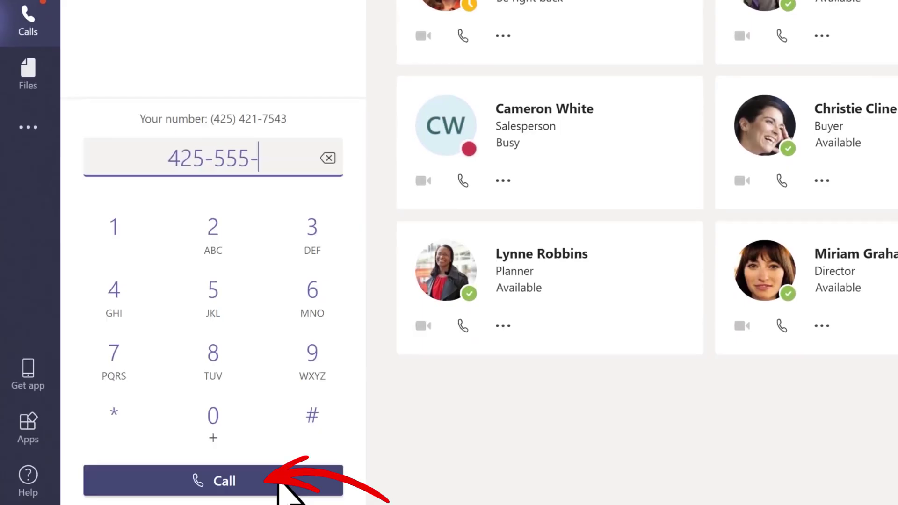
pyautogui.write('1234')
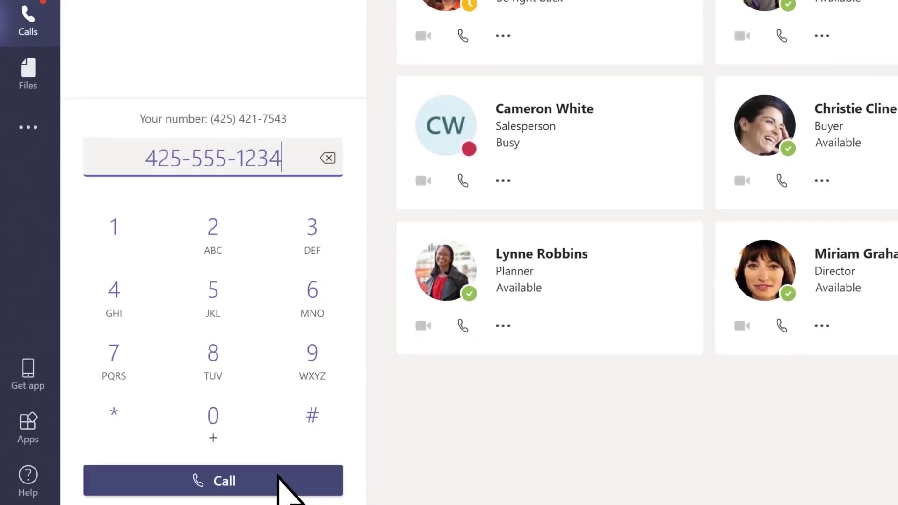
pyautogui.click(279, 476)
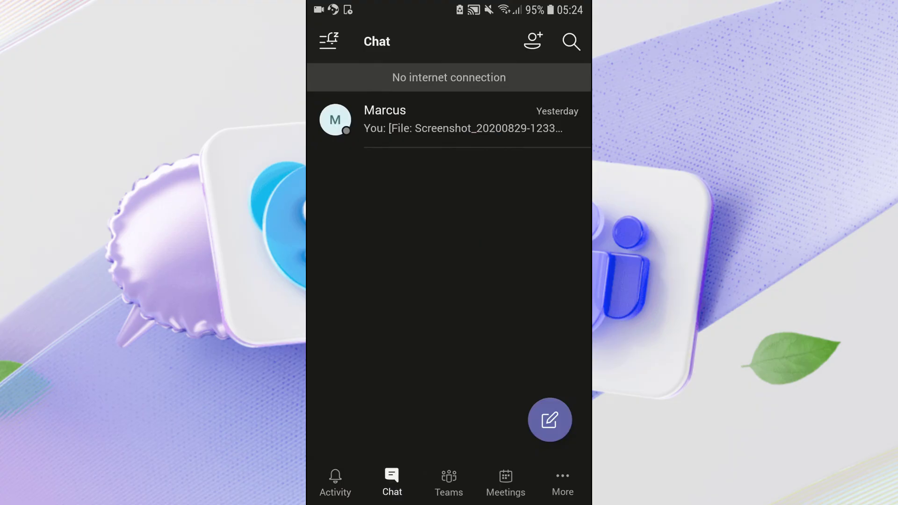
# Open the existing one-to-one conversation from the chat list in the mobile app.
pyautogui.click(534, 116)
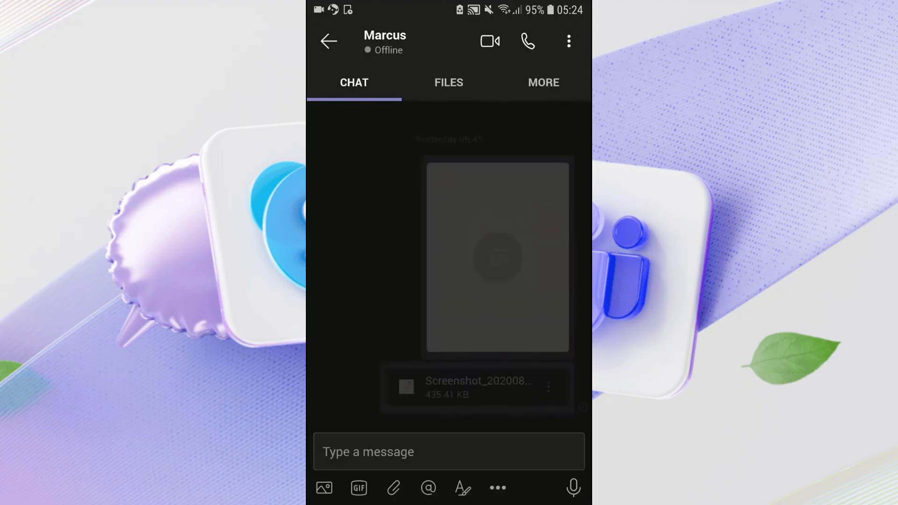
pyautogui.press('Escape')
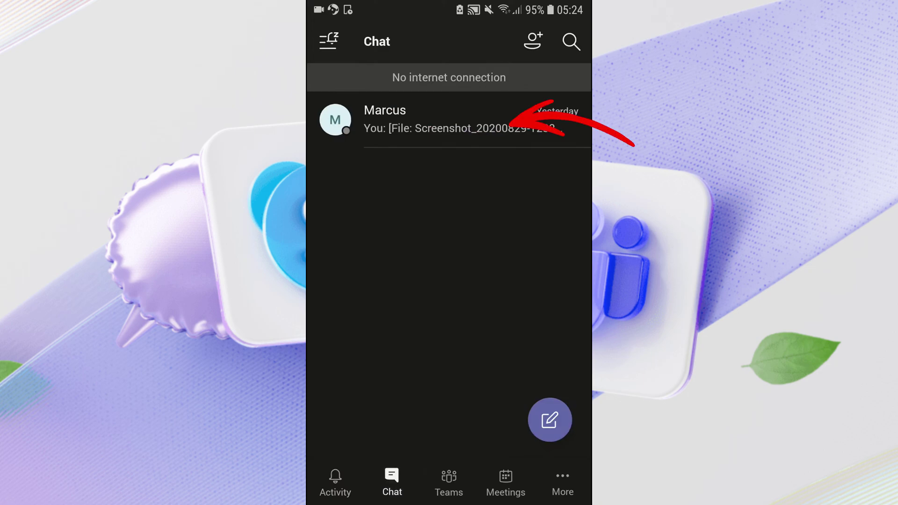
pyautogui.click(448, 120)
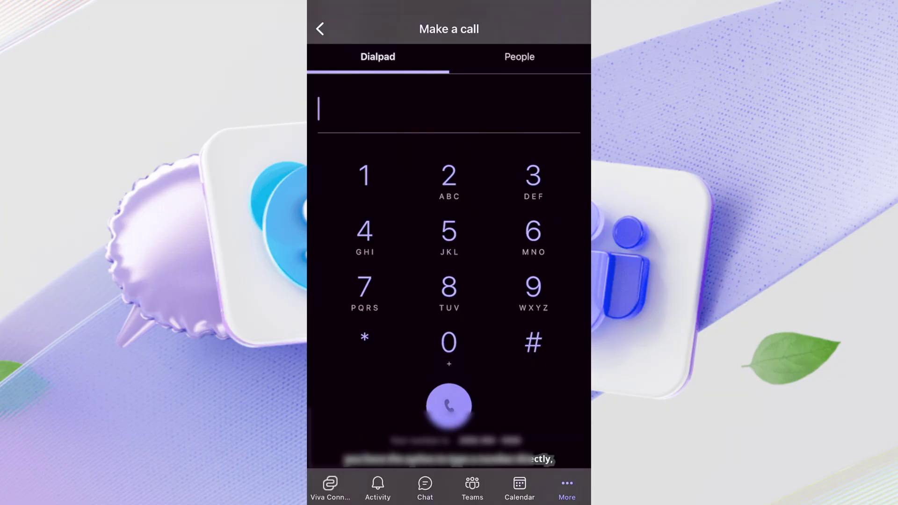
pyautogui.write('864')
pyautogui.press('BackSpace')
pyautogui.press('BackSpace')
pyautogui.press('BackSpace')
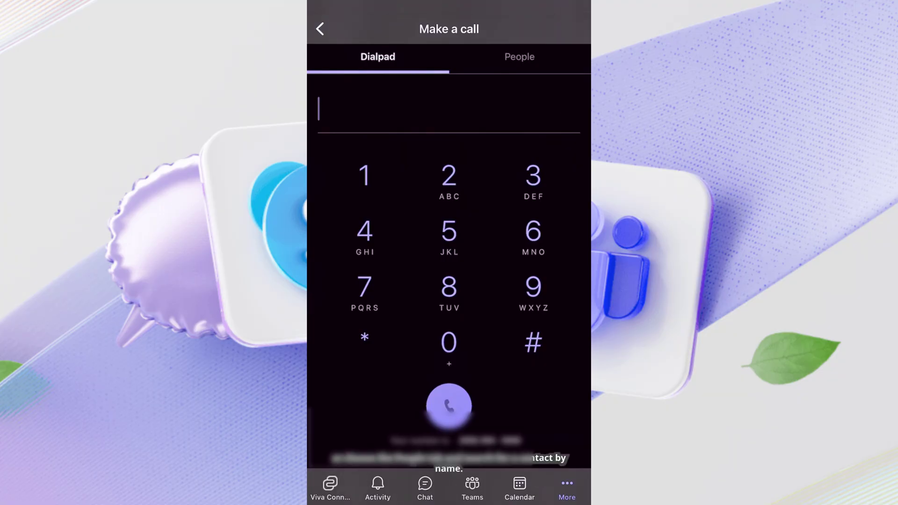
# Search for a person to call by the first letters of the name instead of by number.
pyautogui.click(519, 56)
pyautogui.write('meg')
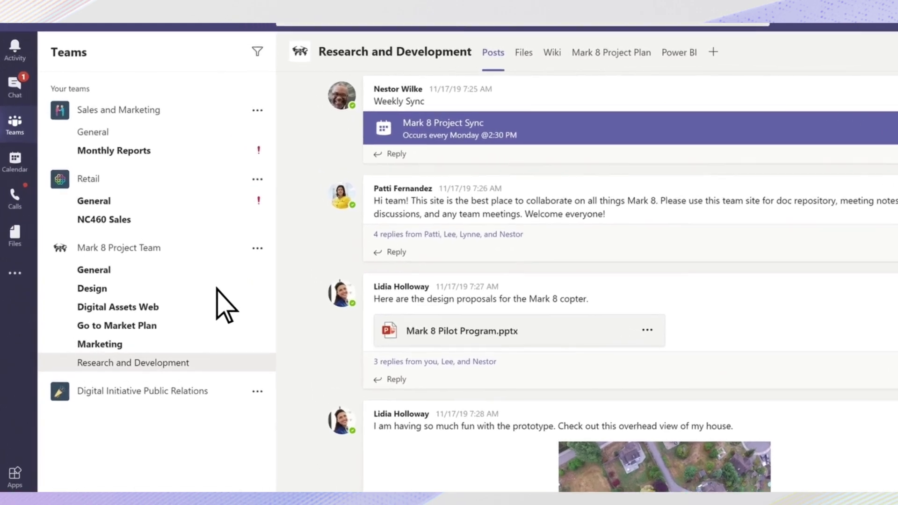
# Show the dial pad in Calls and add the salesperson found by searching "b" to speed dial.
pyautogui.click(25, 209)
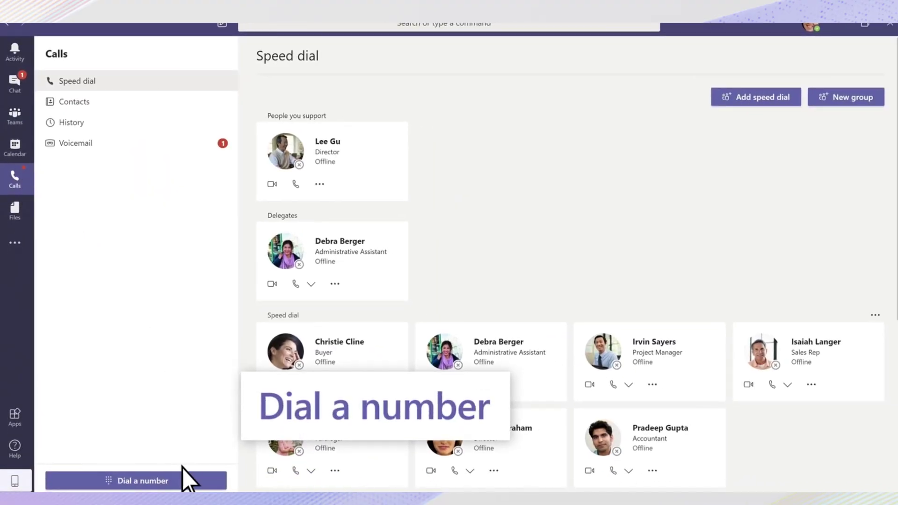
pyautogui.click(185, 478)
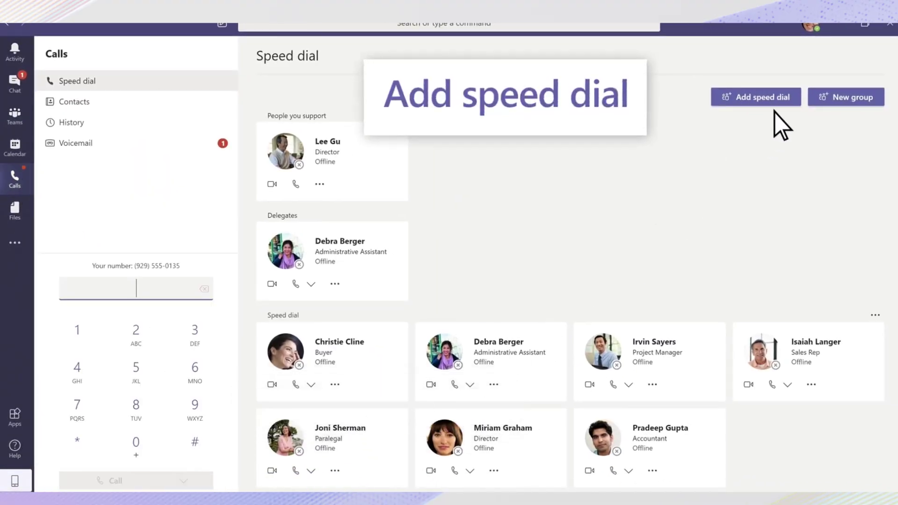
pyautogui.click(786, 99)
pyautogui.write('b')
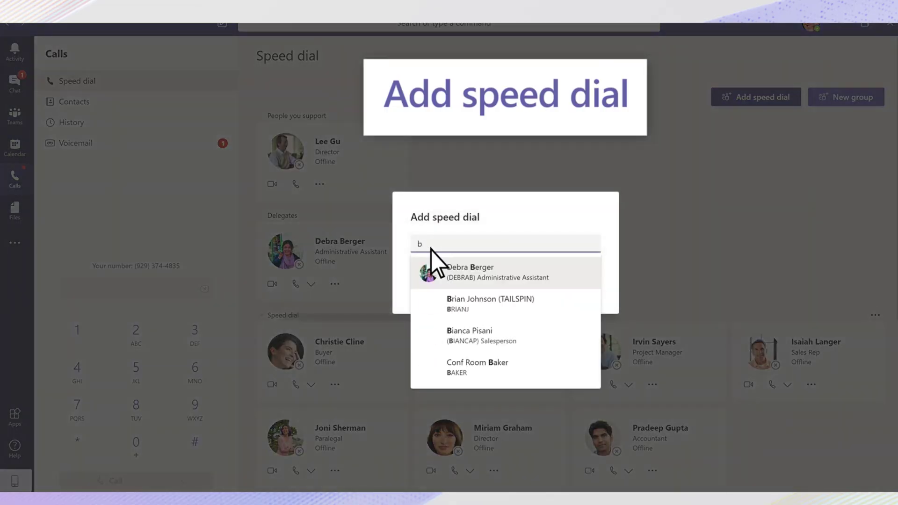
pyautogui.click(518, 338)
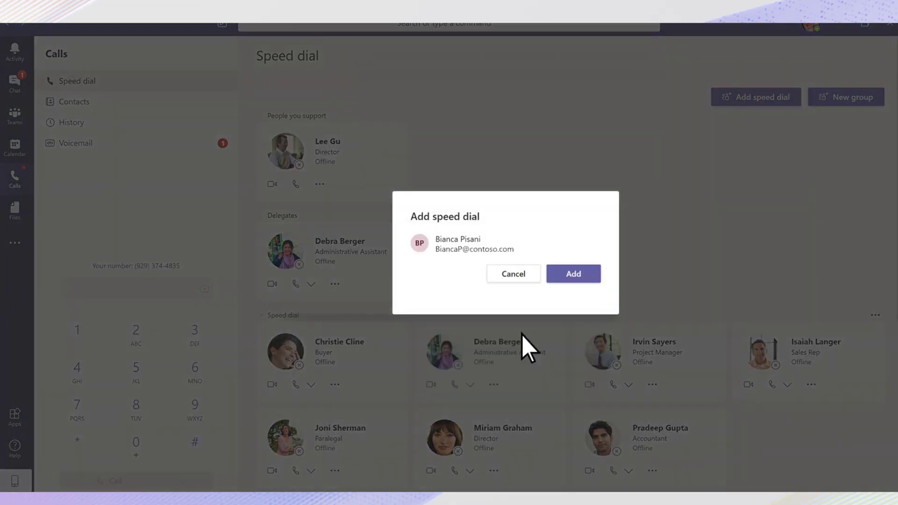
pyautogui.click(591, 273)
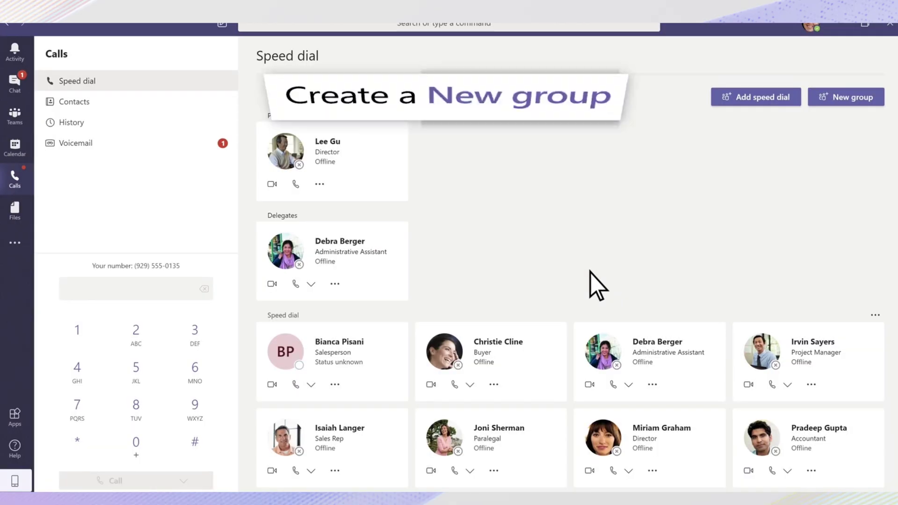
# Start creating a new contact group and cancel without naming it.
pyautogui.click(878, 100)
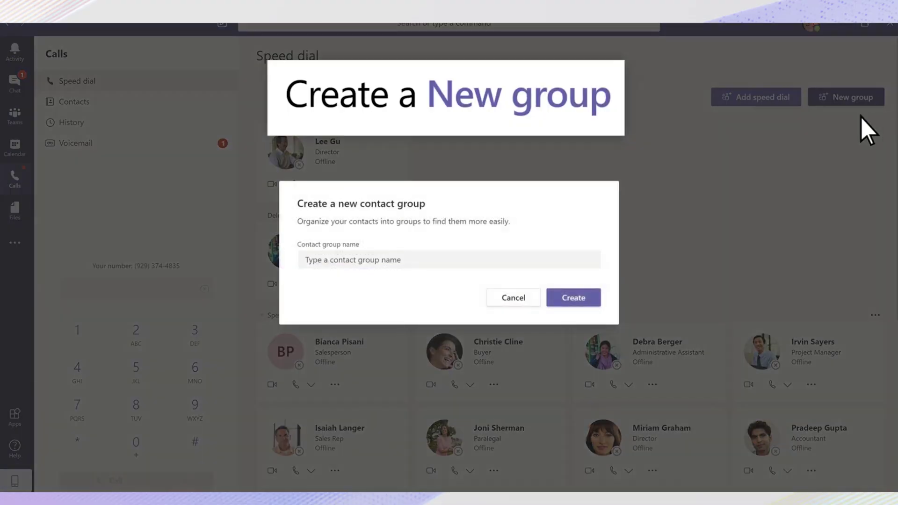
pyautogui.click(521, 301)
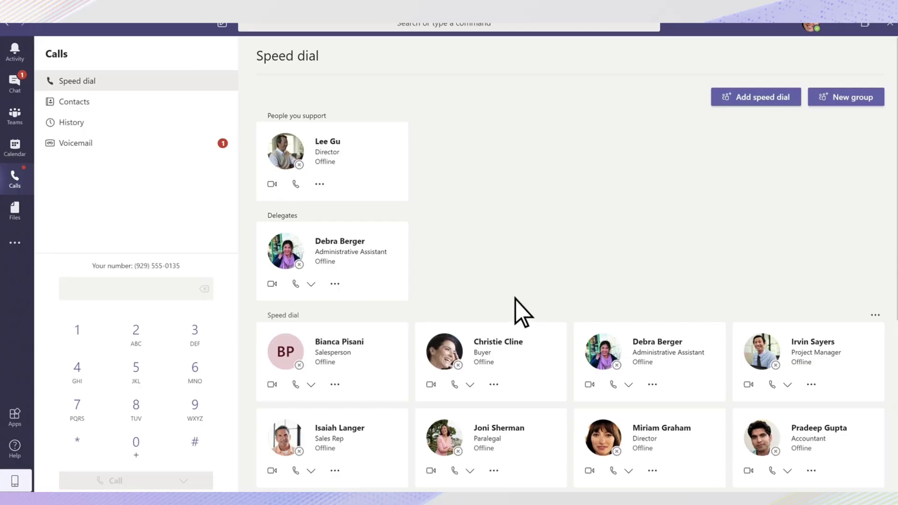
# Browse the Contacts list and call a contact listed further down.
pyautogui.click(154, 101)
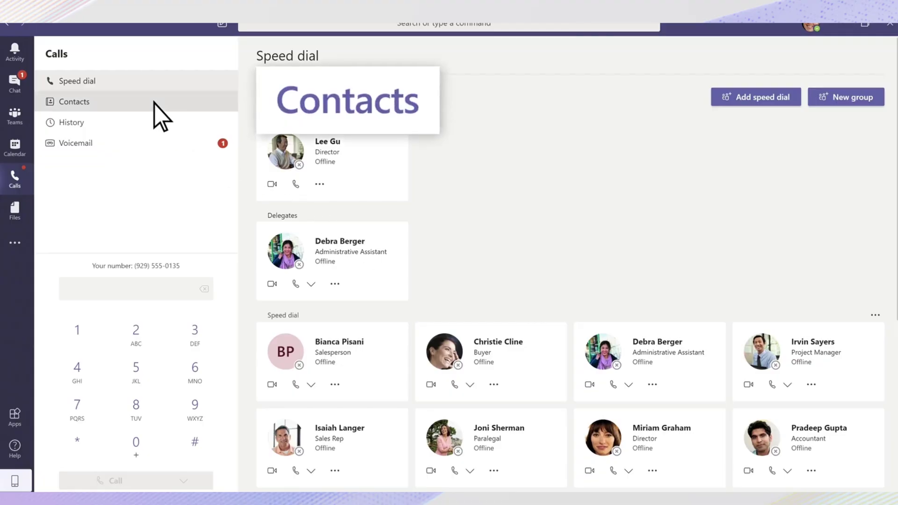
pyautogui.scroll(-10, 743, 337)
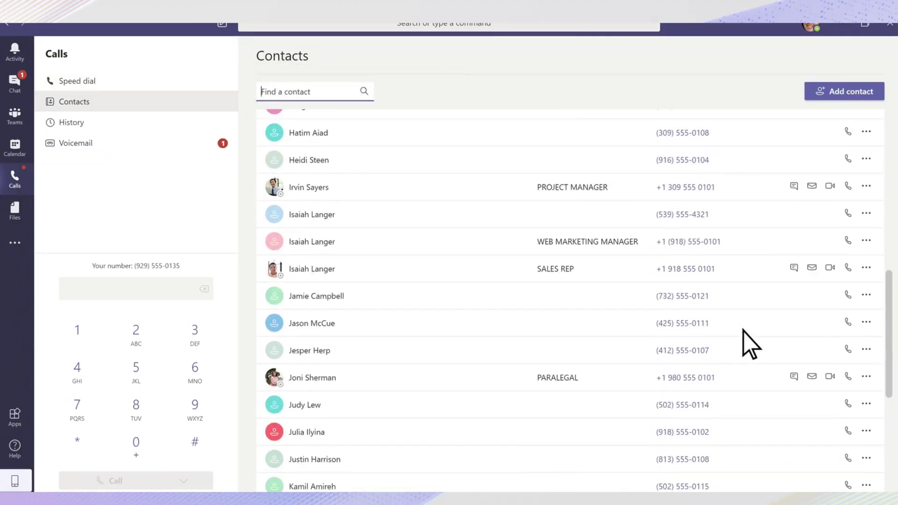
pyautogui.click(848, 438)
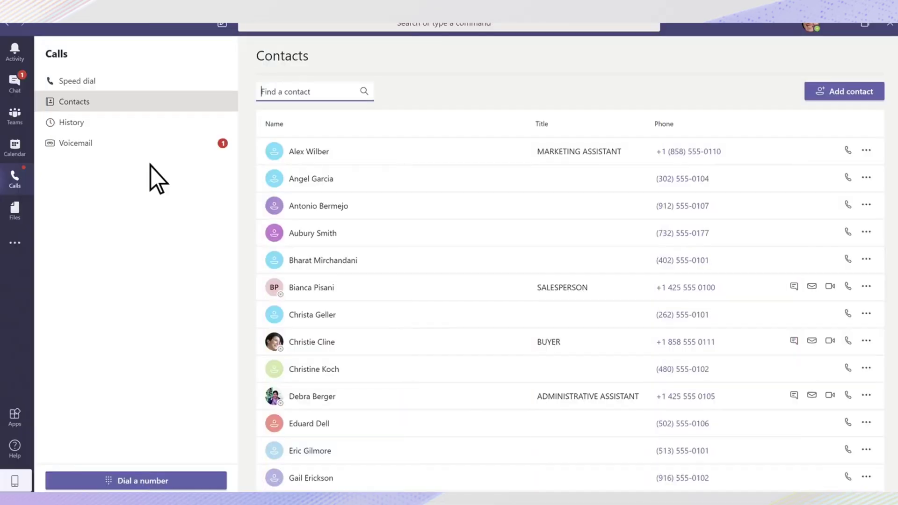
# View the call history and play the voicemail dated 11/16/19.
pyautogui.click(109, 123)
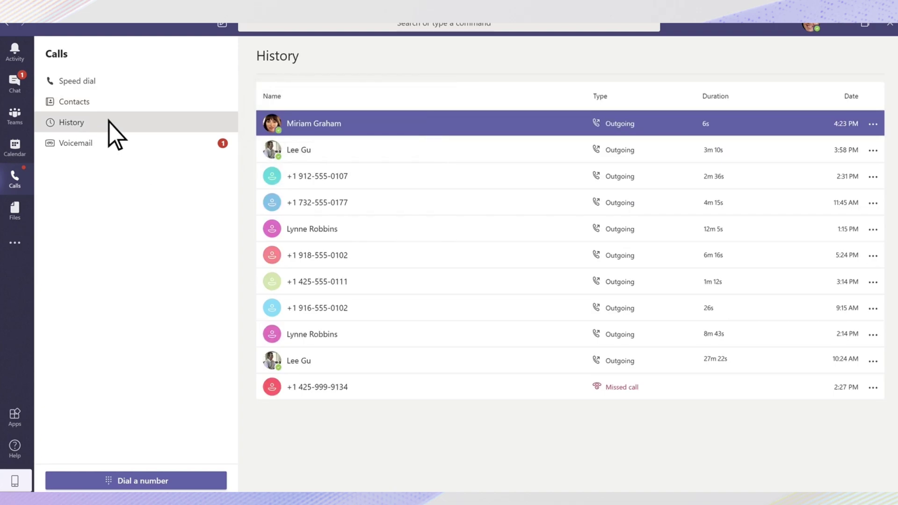
pyautogui.click(166, 144)
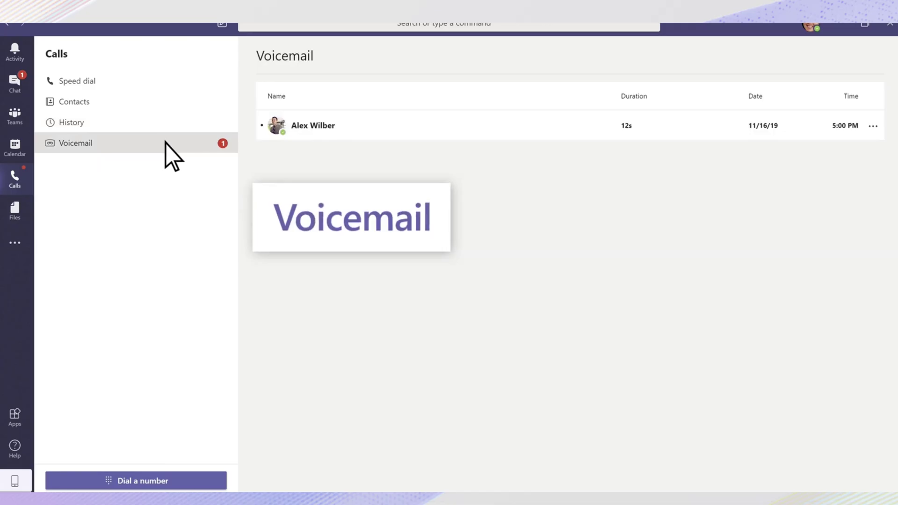
pyautogui.click(422, 124)
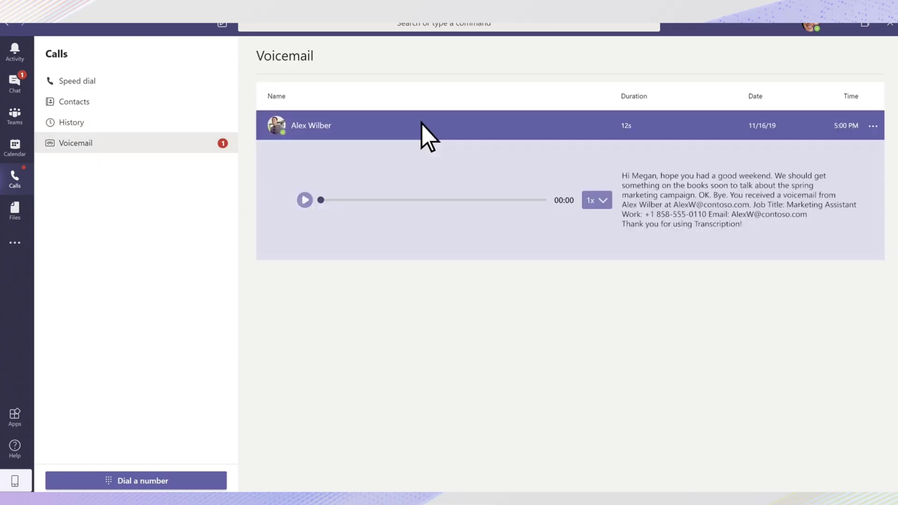
pyautogui.click(304, 200)
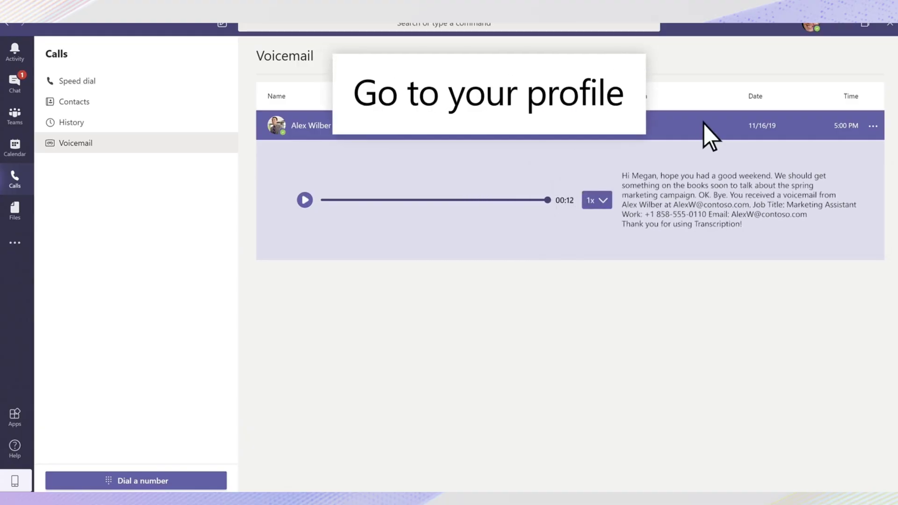
# Open the Calls settings and examine the call answering rules, voicemail and ringtone options.
pyautogui.click(810, 28)
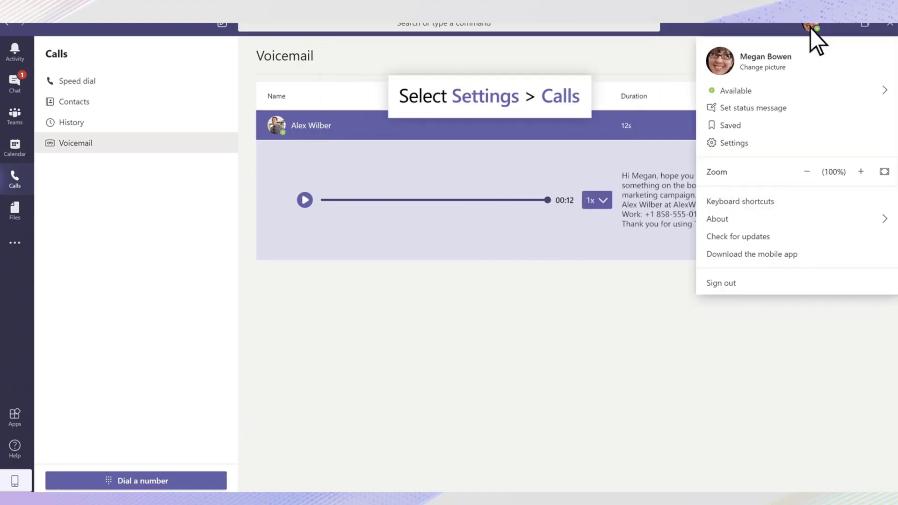
pyautogui.click(734, 143)
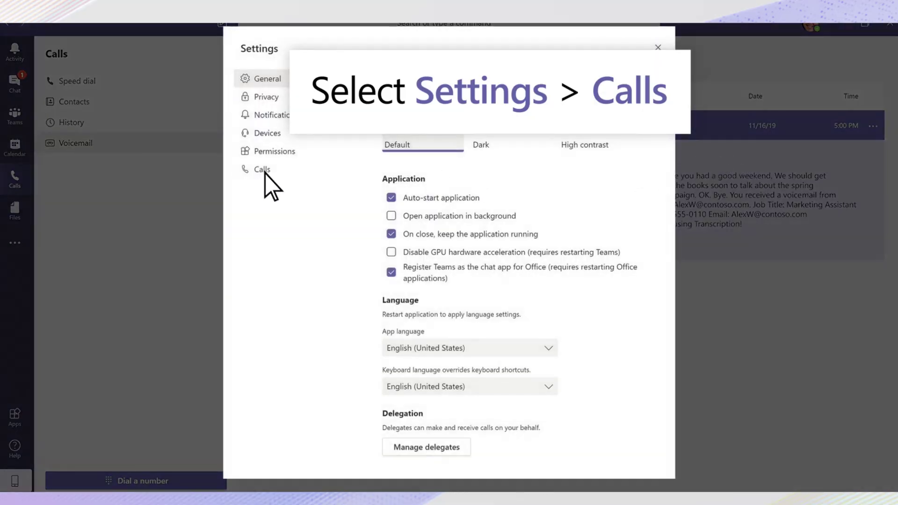
pyautogui.click(262, 169)
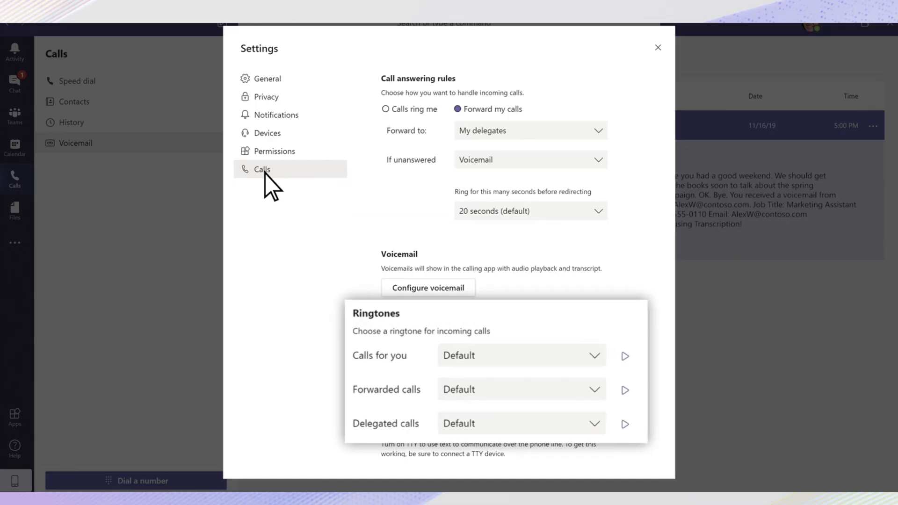
pyautogui.scroll(-1, 638, 251)
pyautogui.scroll(-2, 638, 251)
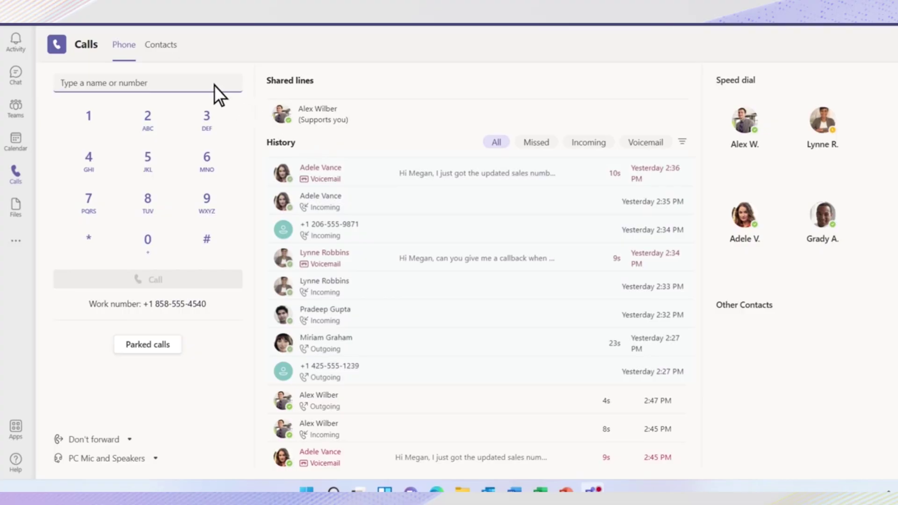
# Enter the recipient's phone number, choose the matching phone number suggestion and place the call.
pyautogui.write('4255554389')
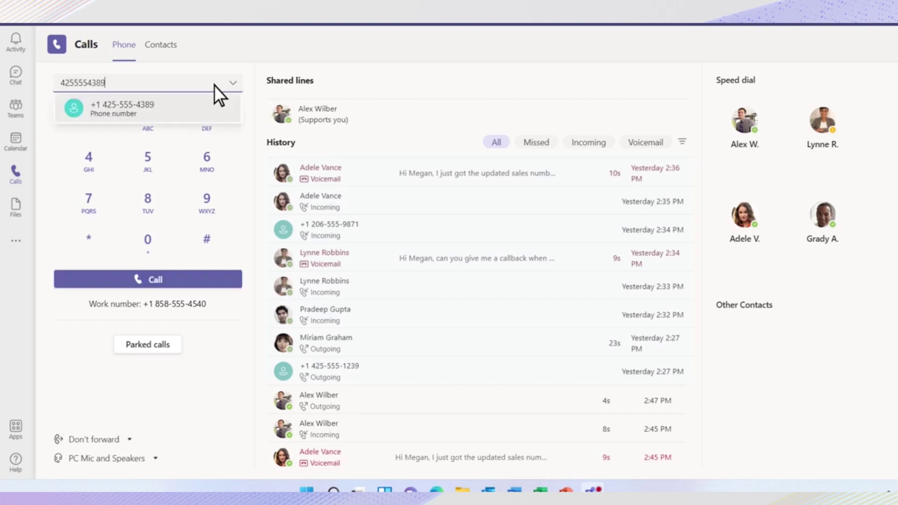
pyautogui.click(207, 106)
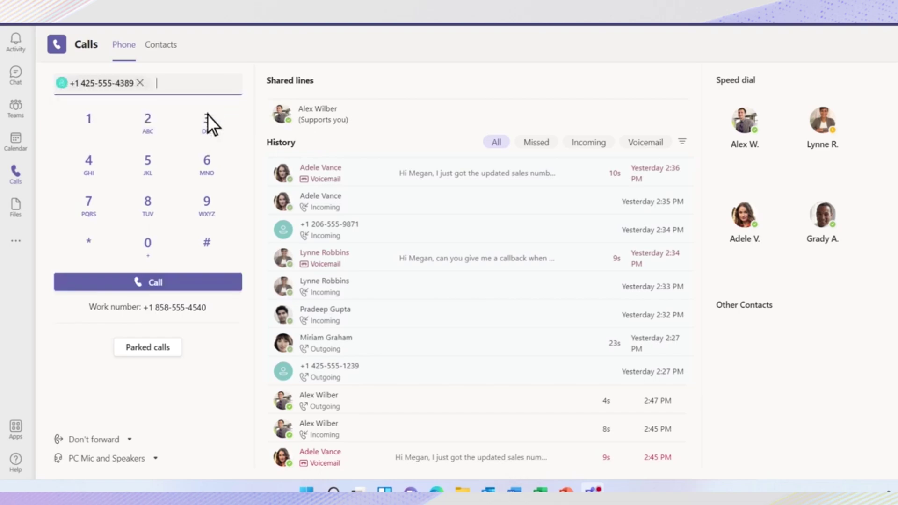
pyautogui.click(200, 278)
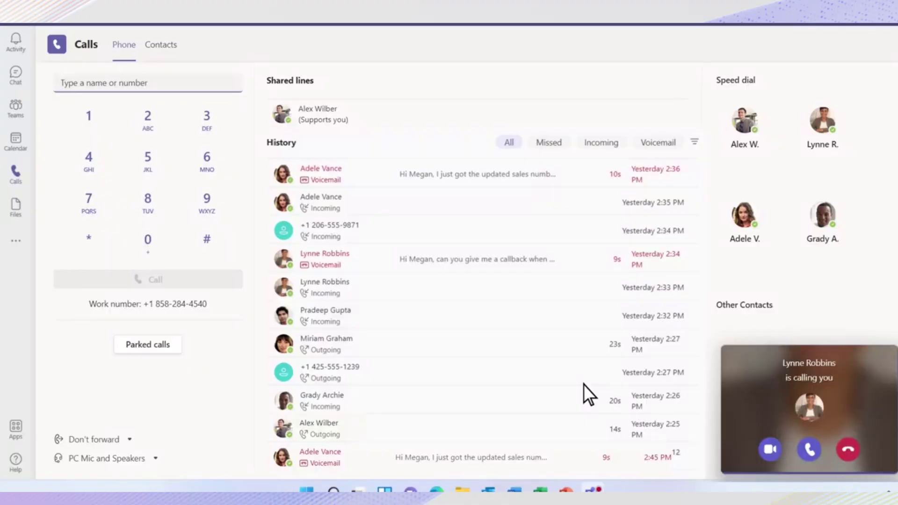
# Answer the incoming call with video.
pyautogui.click(770, 450)
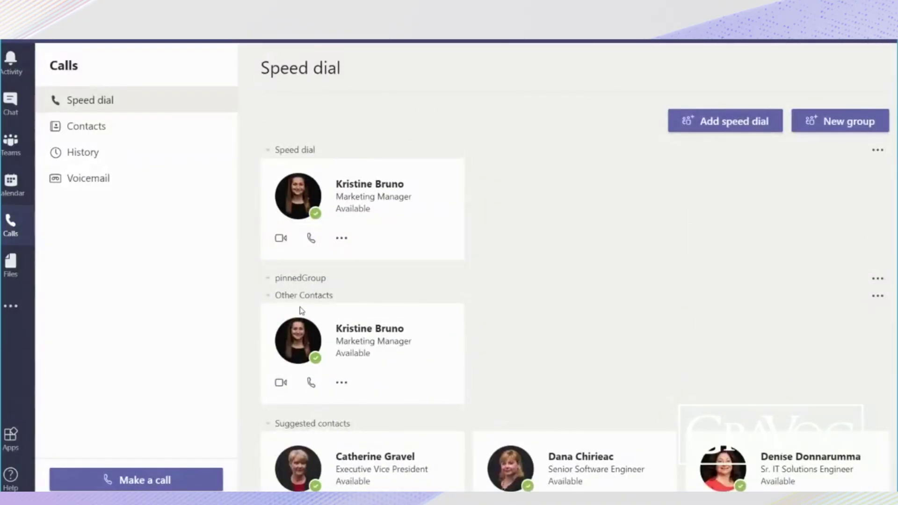
# Place an audio call to the Marketing Manager saved under Speed dial.
pyautogui.click(311, 238)
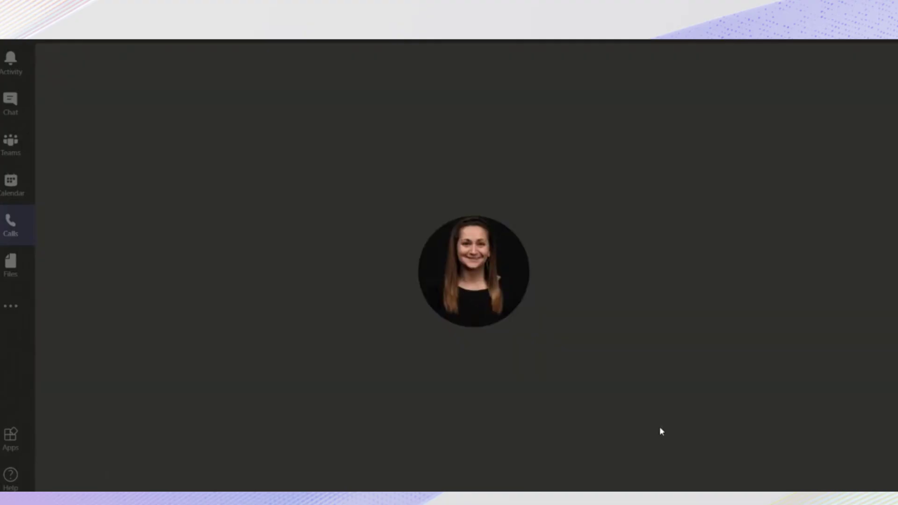
pyautogui.moveTo(590, 386)
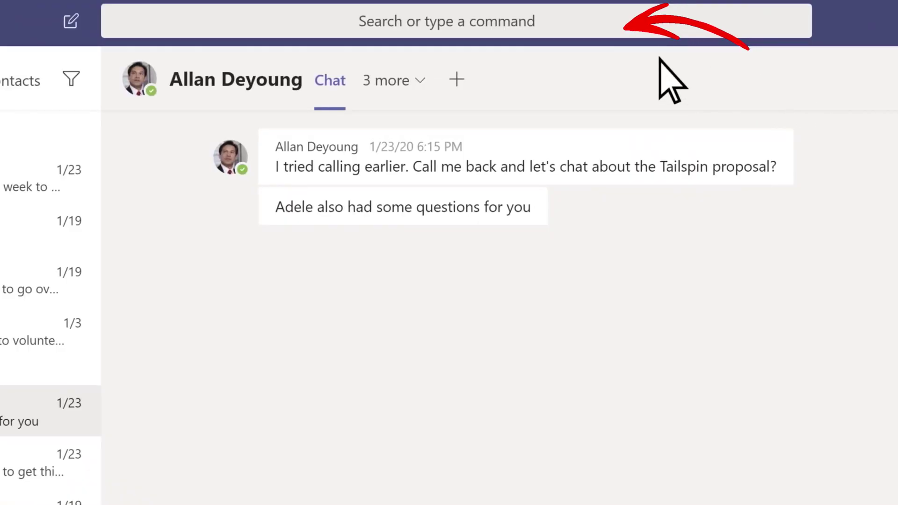
# Run the /call command from the search box to bring up the list of people to call.
pyautogui.click(563, 28)
pyautogui.write('/call')
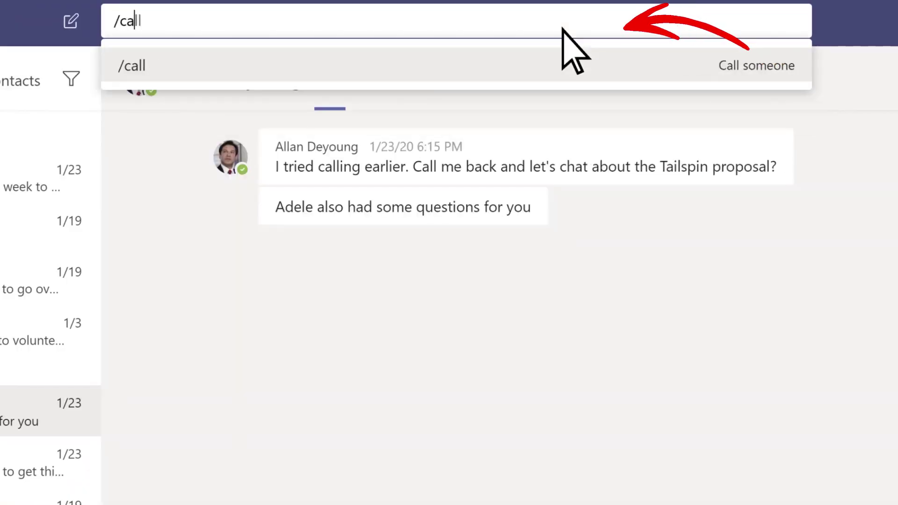
pyautogui.press('Return')
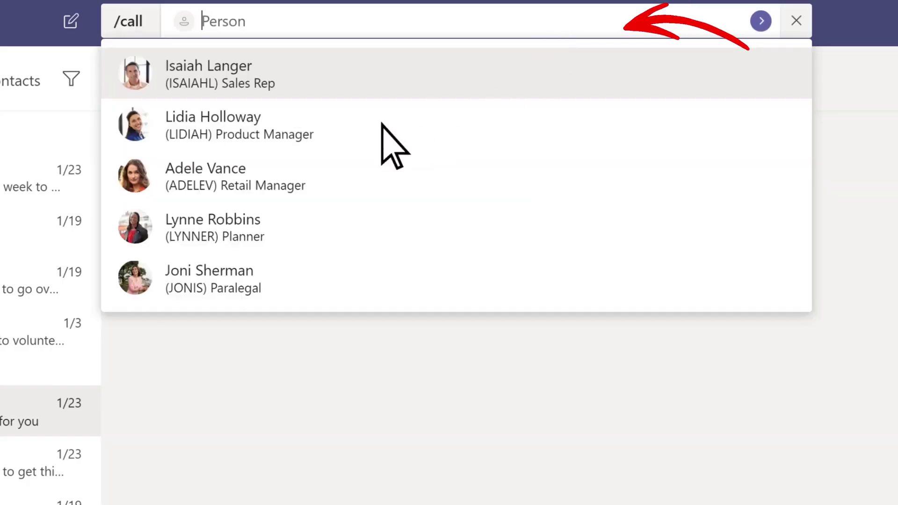